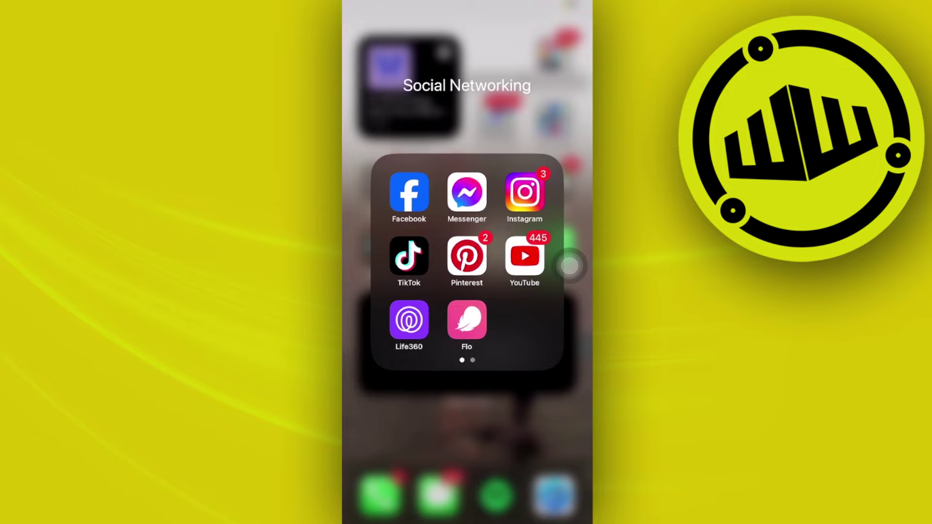
left_click(409, 193)
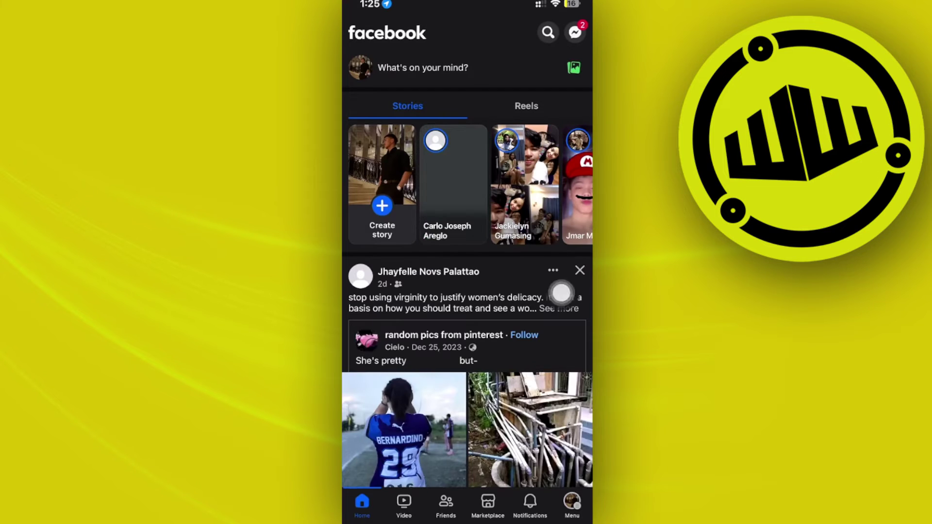
left_click(569, 474)
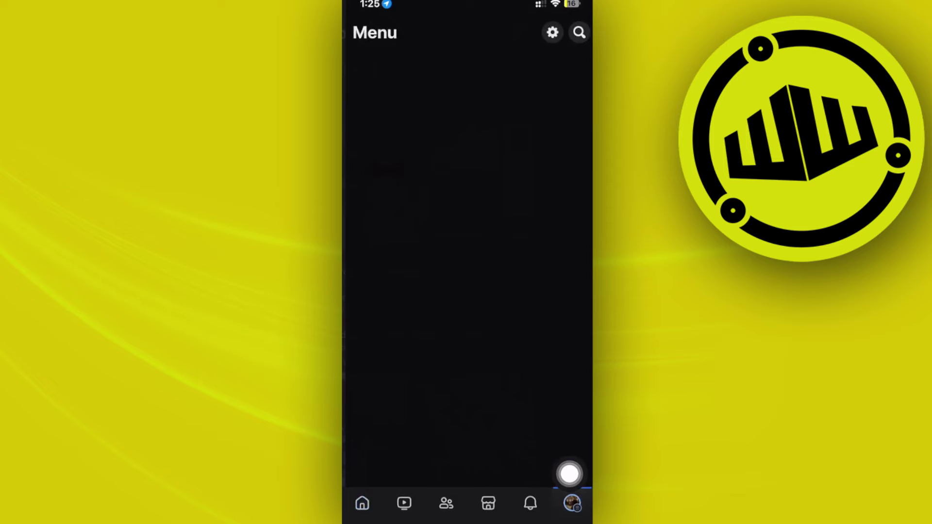
left_click(573, 75)
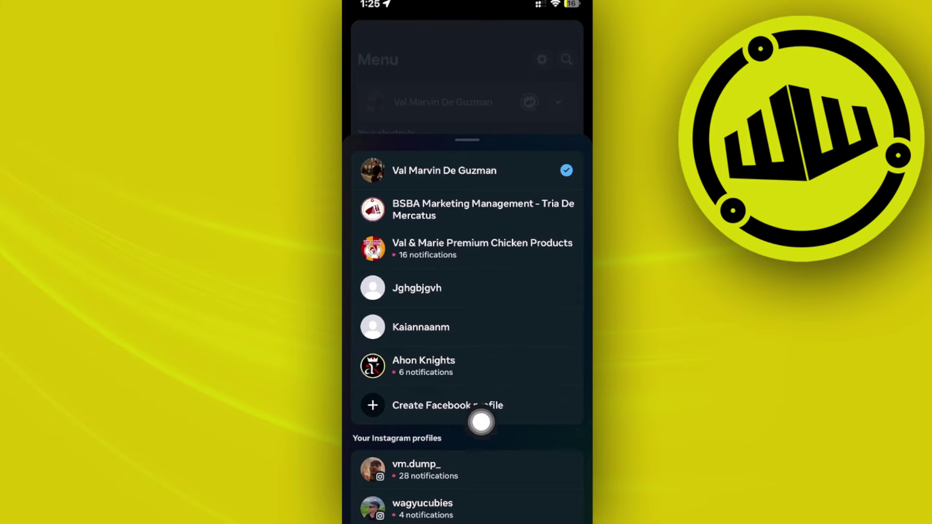
left_click(500, 434)
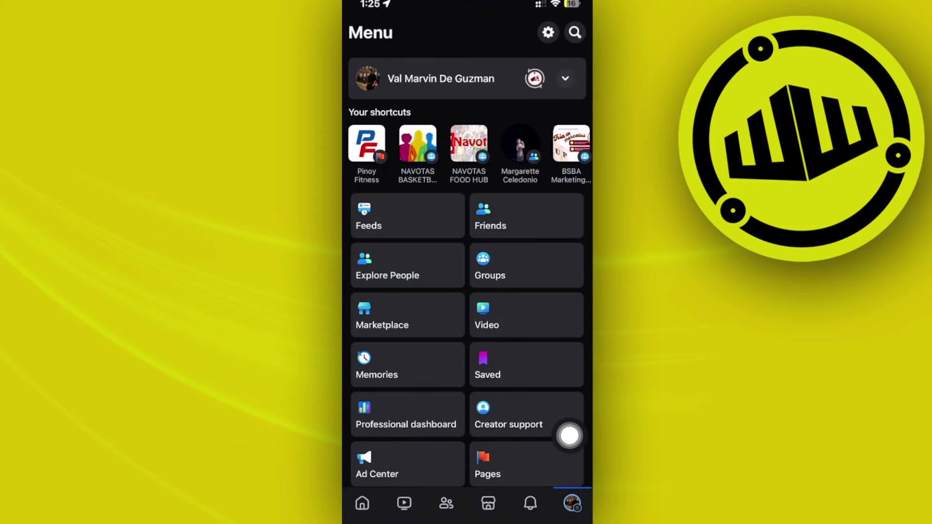
left_click_drag(466, 518, 466, 328)
left_click(408, 481)
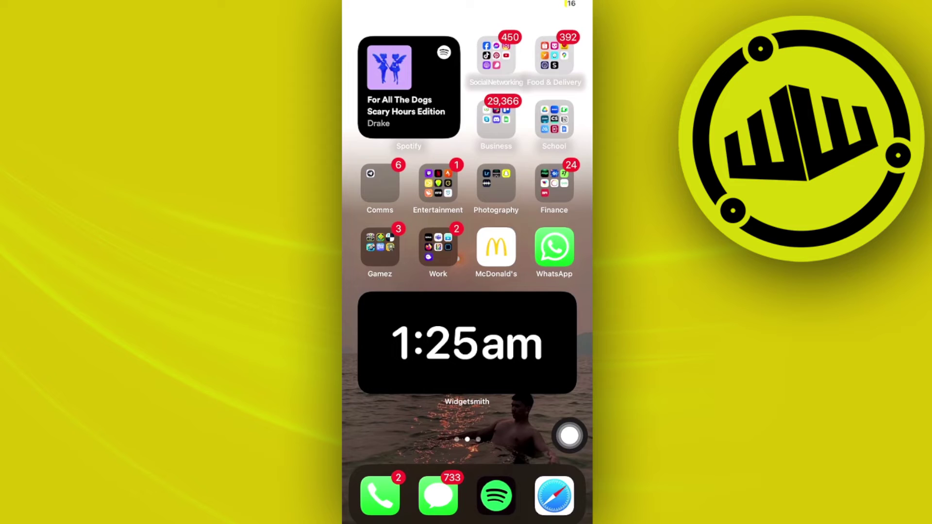
Check Wi-Fi in Control Center's expanded connectivity panel, then dismiss Control Center
left_click_drag(575, 4, 576, 218)
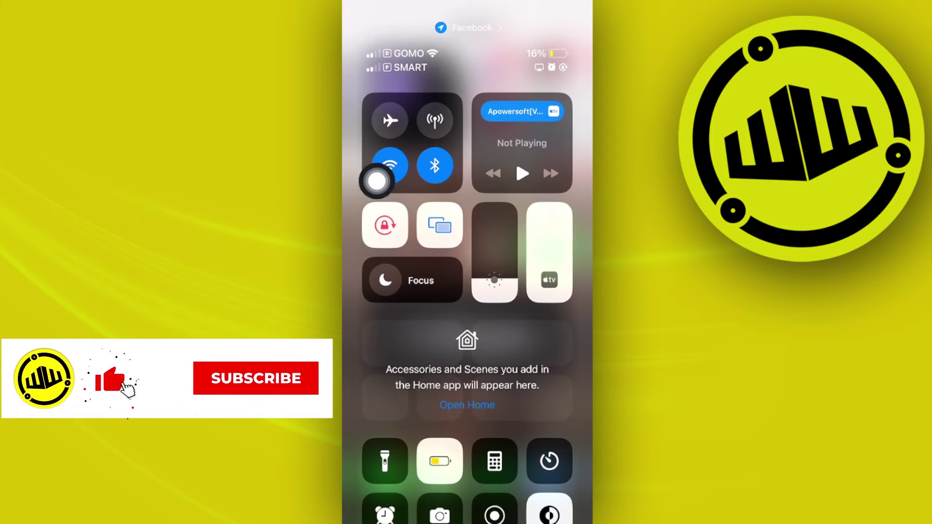
mouse_move(376, 183)
left_mouse_down()
mouse_move(448, 146)
mouse_move(430, 148)
mouse_move(422, 191)
mouse_move(418, 150)
mouse_move(397, 156)
mouse_move(408, 235)
mouse_move(454, 200)
mouse_move(366, 194)
mouse_move(500, 162)
mouse_move(413, 270)
mouse_move(485, 202)
mouse_move(466, 218)
left_mouse_up()
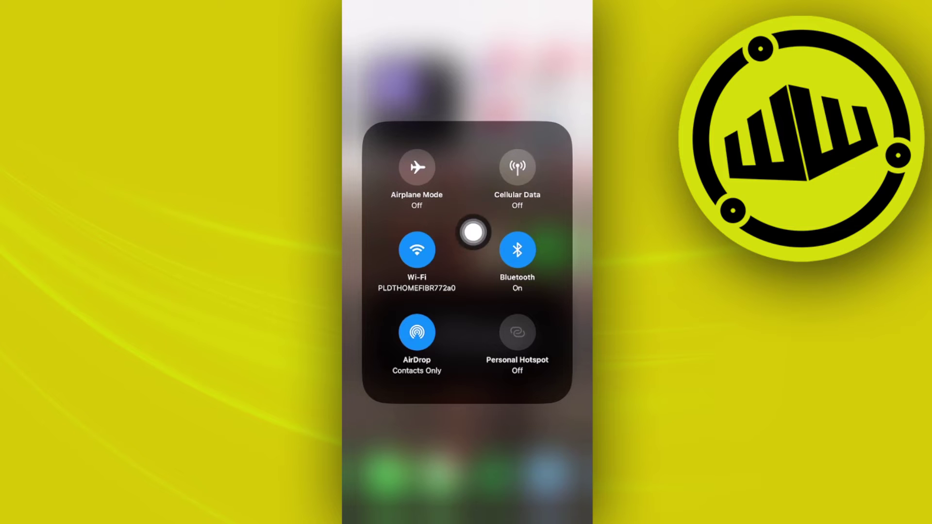
left_click(568, 281)
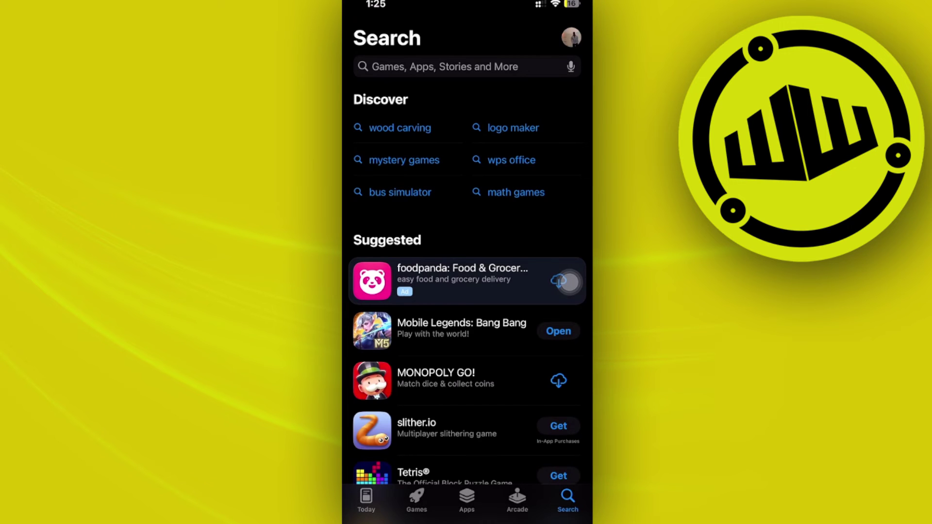
type("fa")
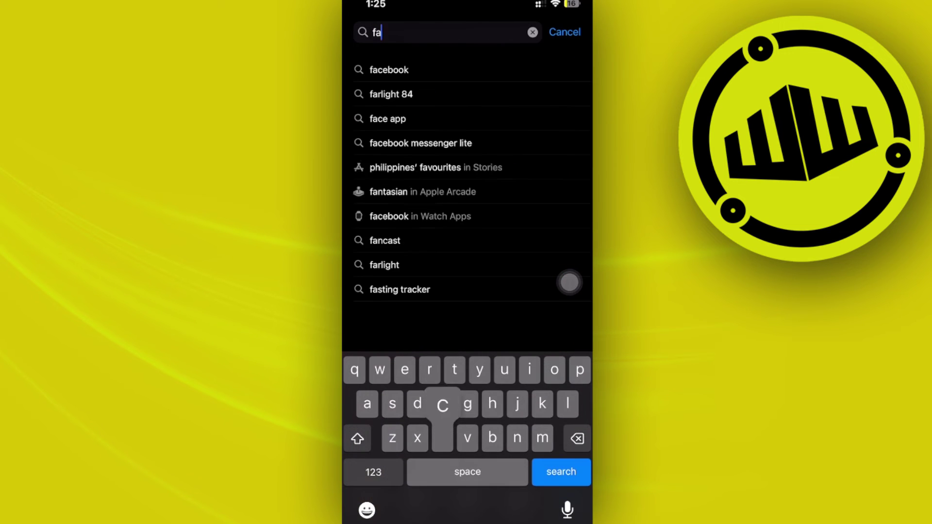
type("cb")
Fix the 'facebook' App Store search and open the installed Facebook app page, version 445.0.0
key("BackSpace")
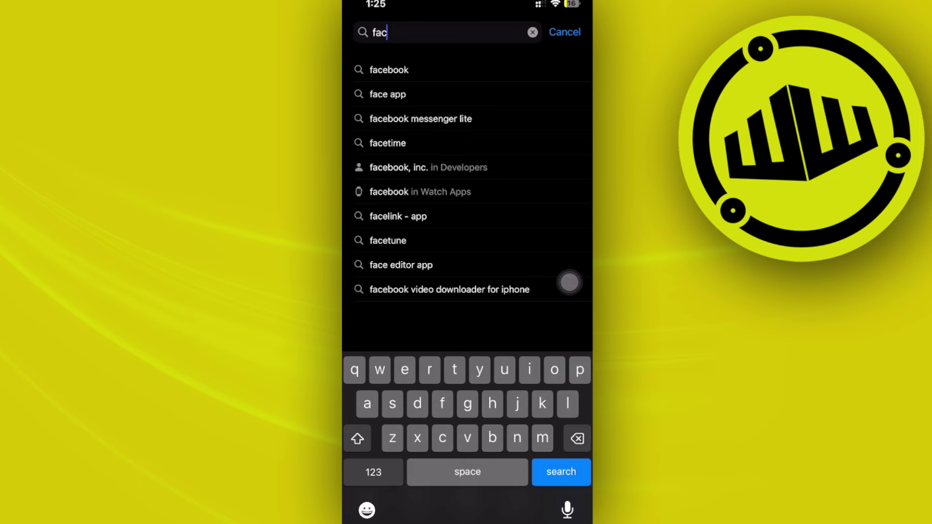
left_click(386, 68)
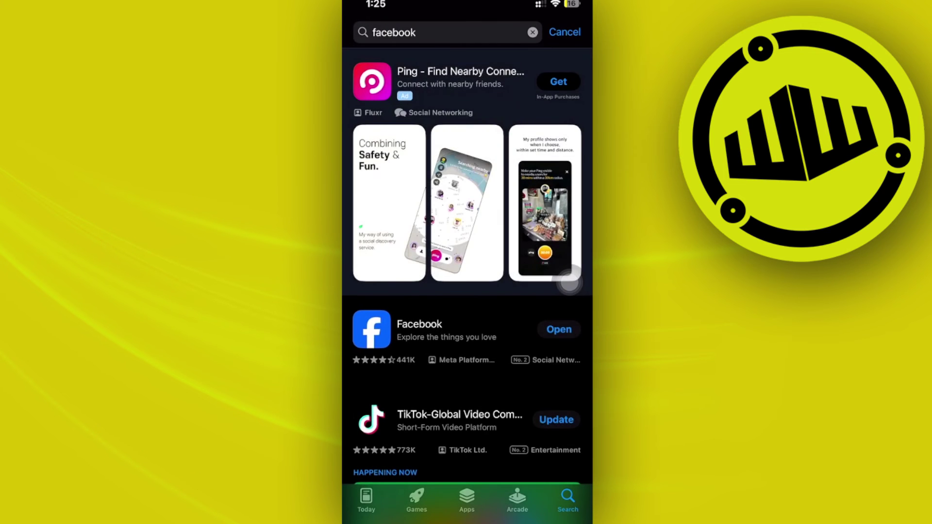
left_click(570, 285)
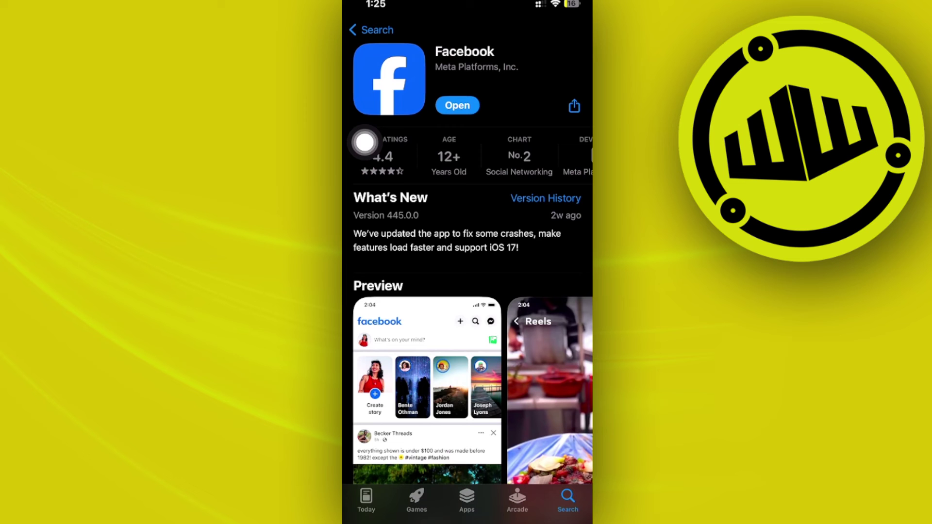
Close the App Store and return to the Home Screen's first page
left_click_drag(466, 519, 466, 306)
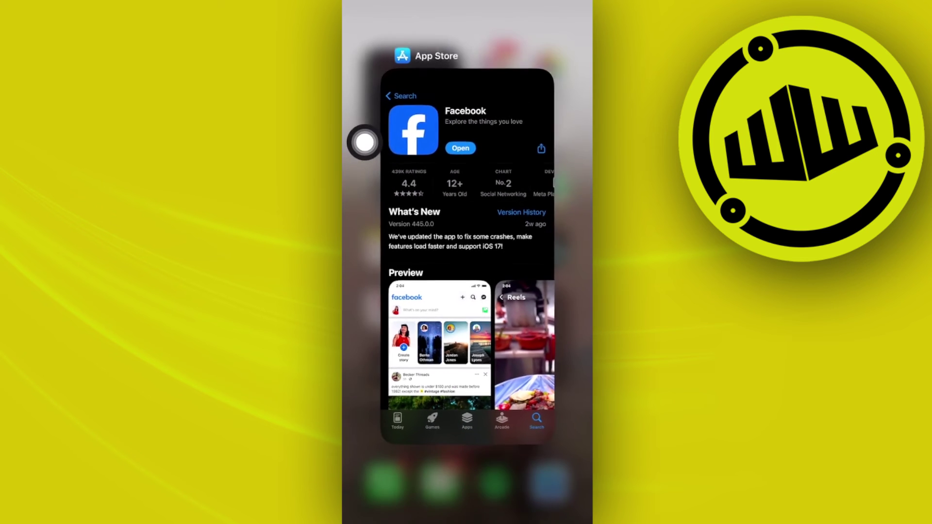
left_click_drag(467, 518, 466, 219)
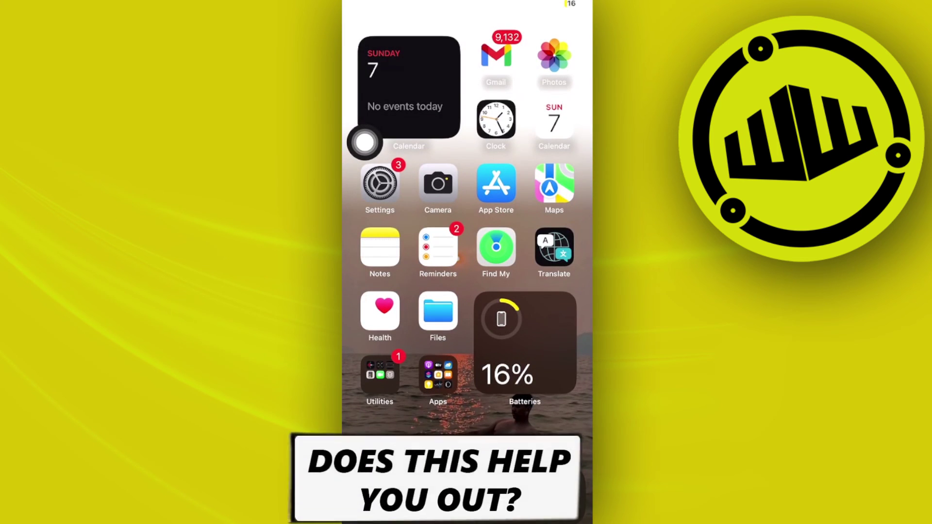